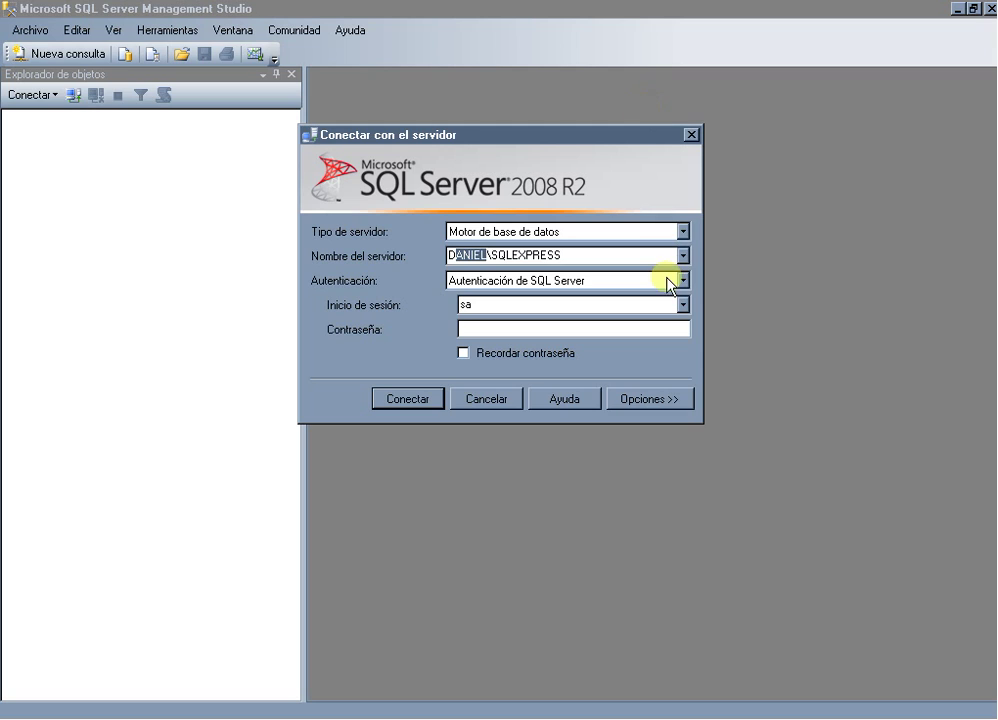
# Connect to DANIEL\SQLEXPRESS as sa using SQL Server Authentication and the sa password.
pyautogui.click(683, 282)
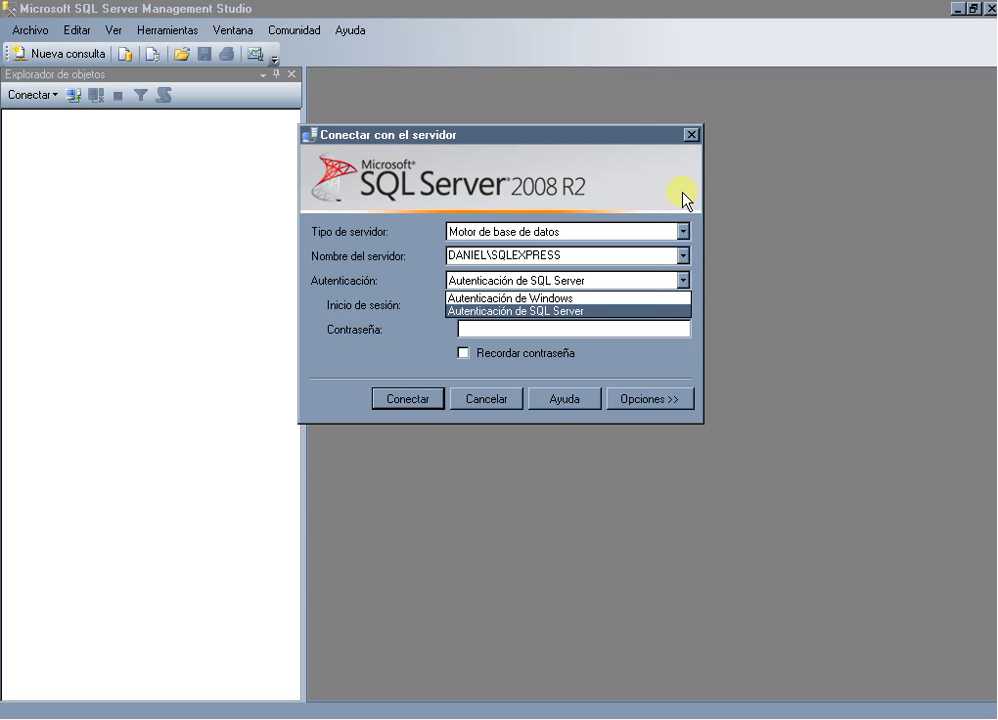
pyautogui.click(657, 369)
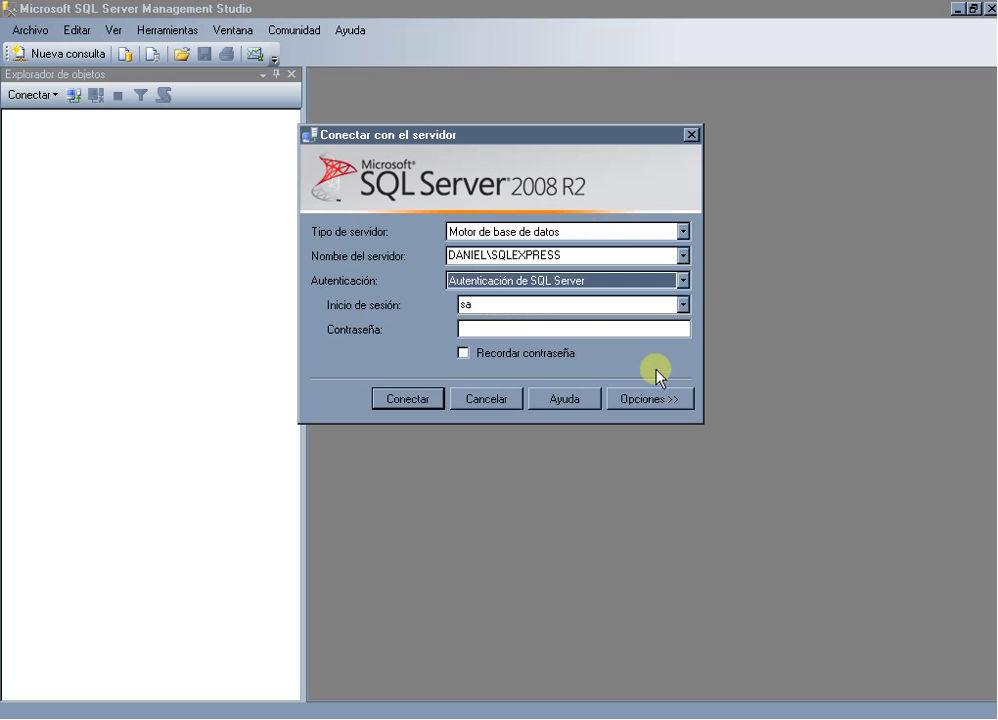
pyautogui.click(483, 324)
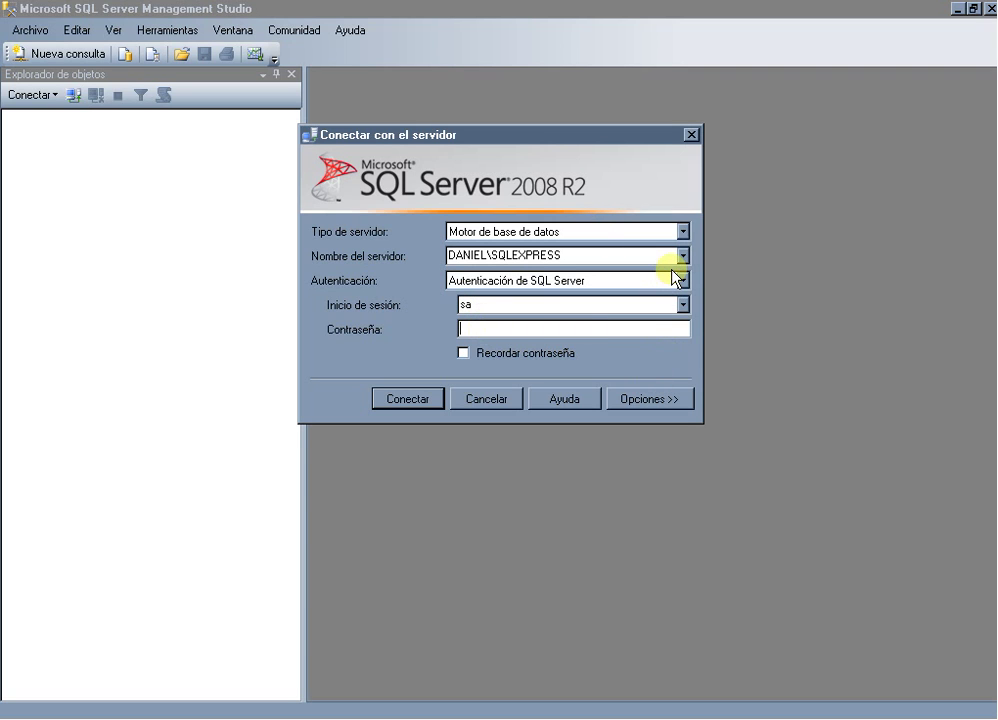
pyautogui.write('*****')
pyautogui.click(423, 400)
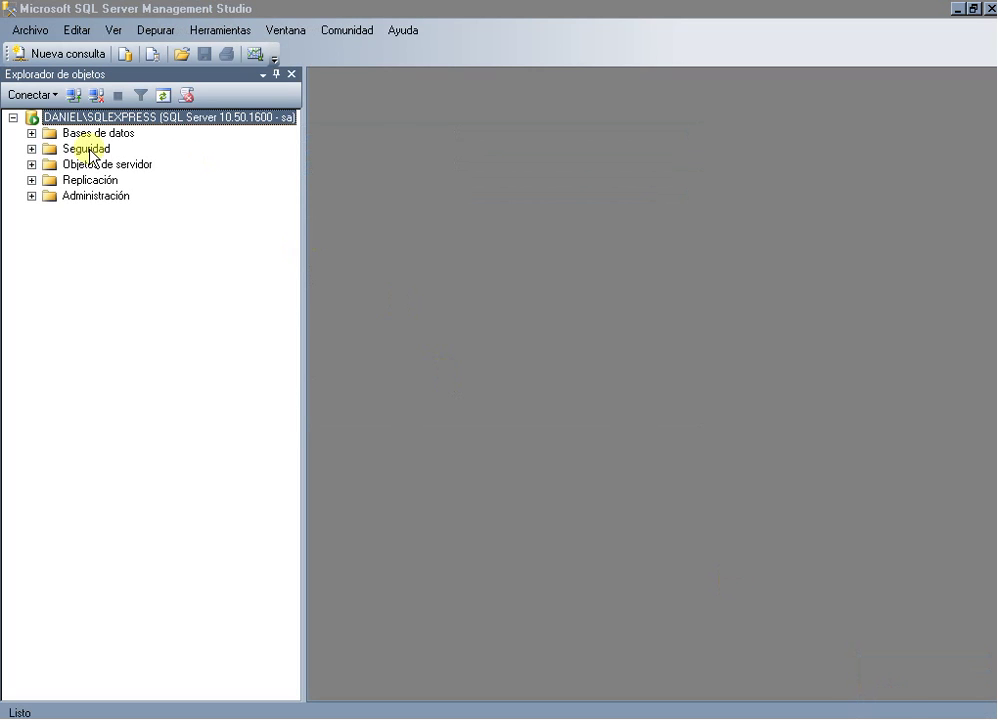
# Expand Bases de datos to list system databases, ACTIVOFIJO and empresax, then dismiss the server menu.
pyautogui.click(32, 134)
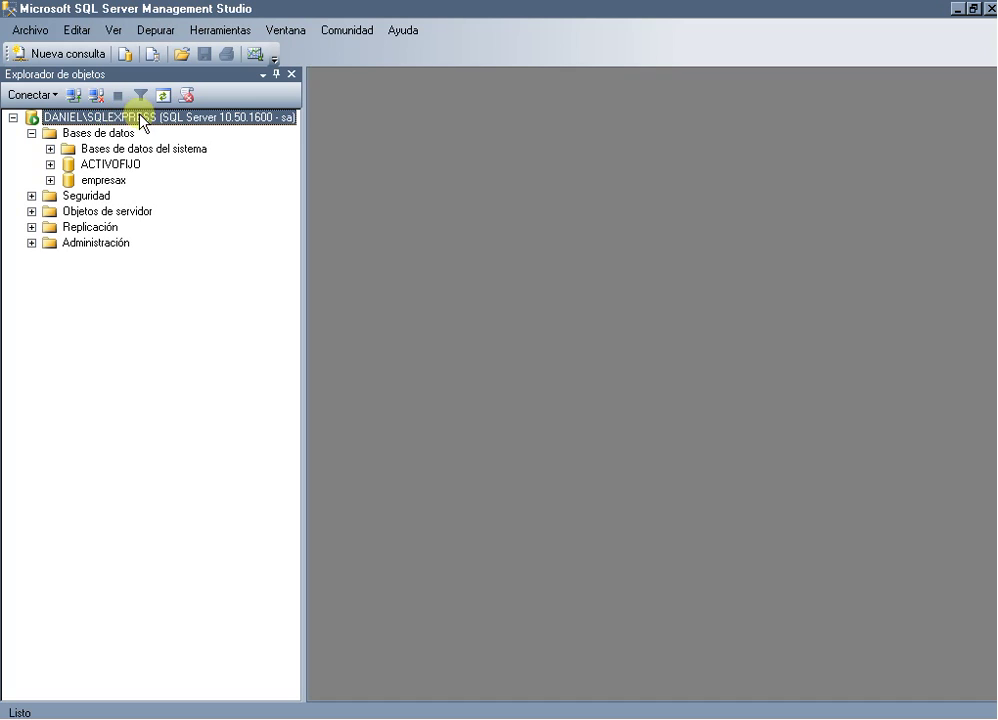
pyautogui.rightClick(88, 118)
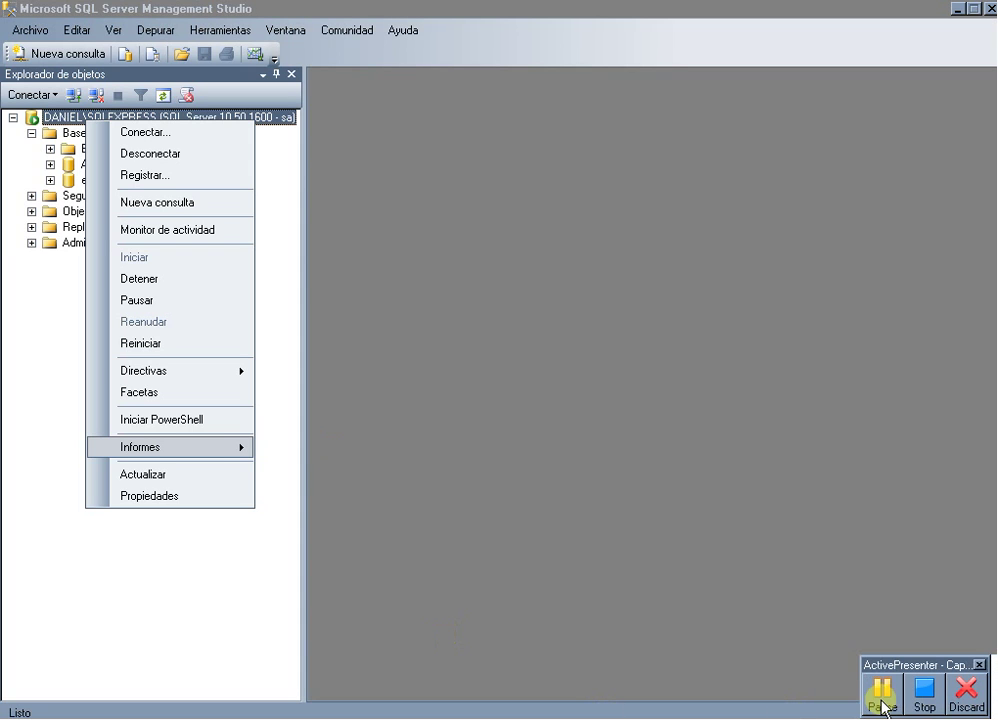
pyautogui.click(656, 579)
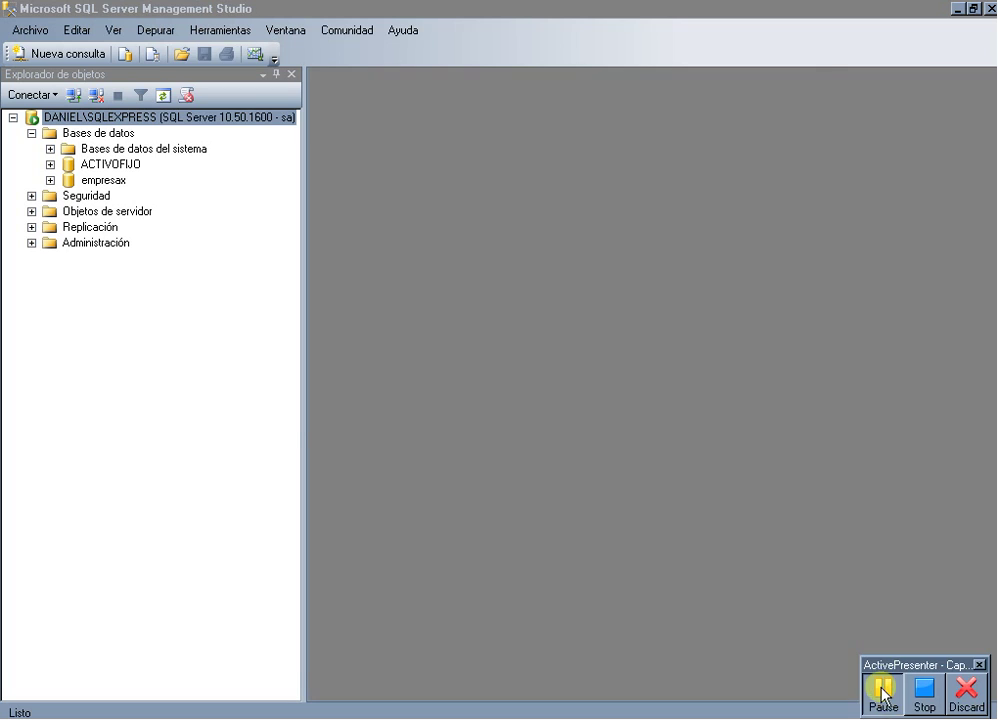
pyautogui.click(886, 702)
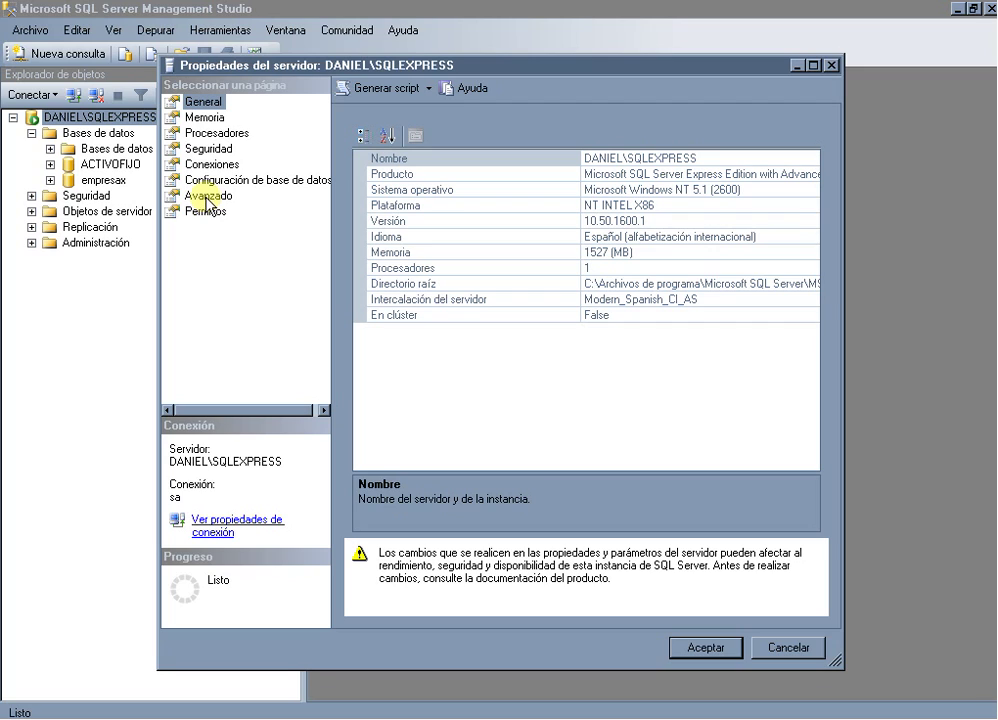
pyautogui.click(209, 150)
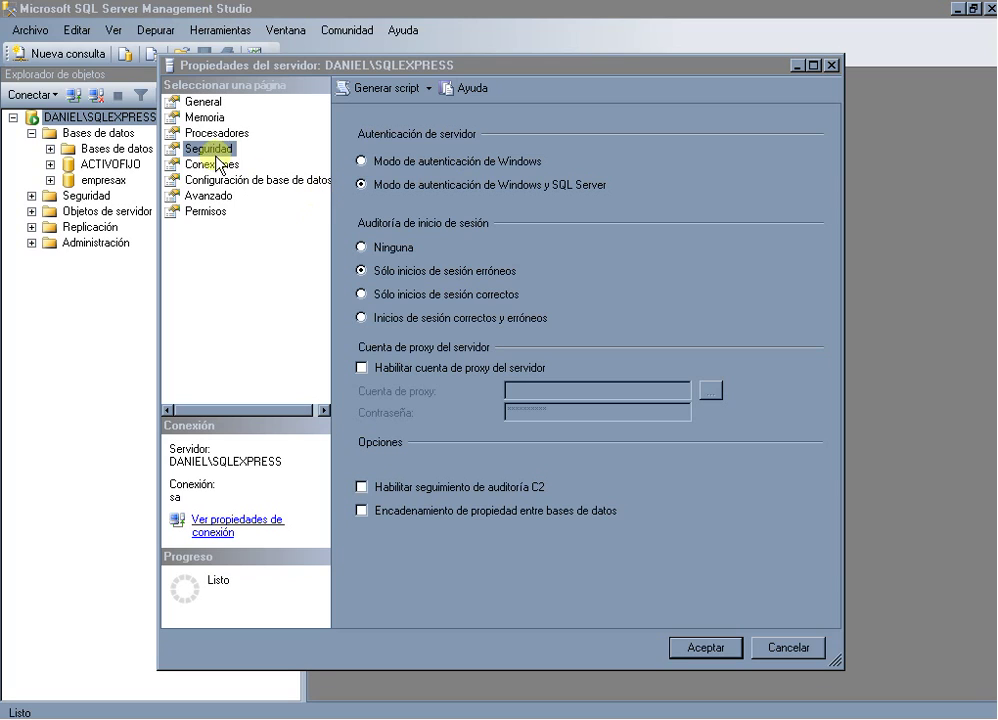
pyautogui.click(360, 185)
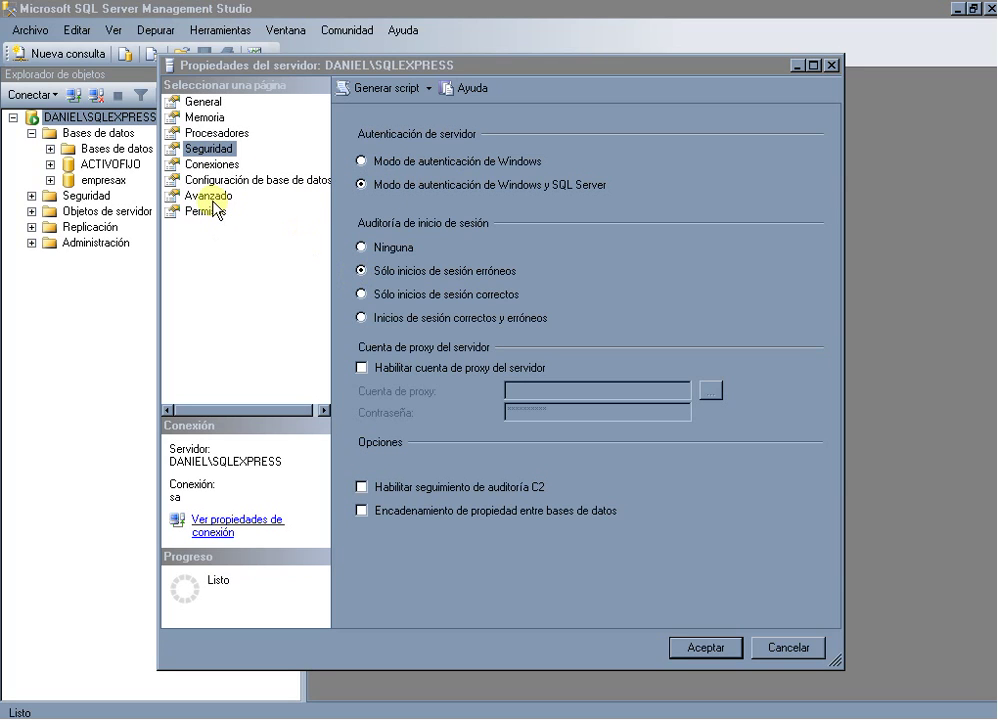
pyautogui.click(778, 650)
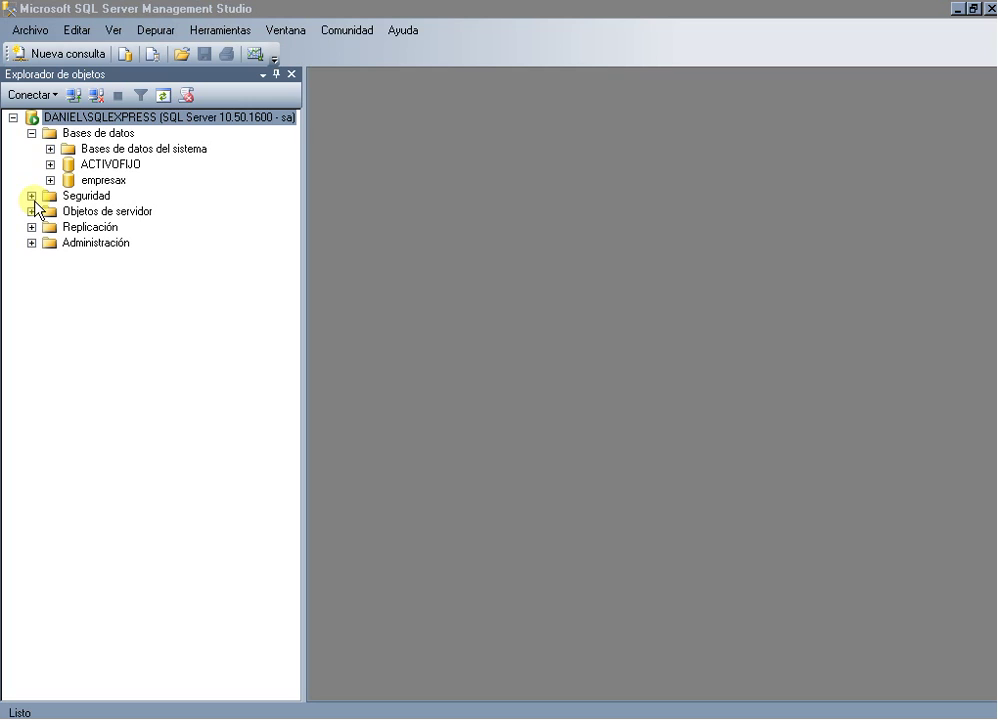
# Collapse Bases de datos, expand Seguridad > Inicios de sesión, and open the sa login's Propiedades.
pyautogui.click(31, 133)
pyautogui.click(31, 148)
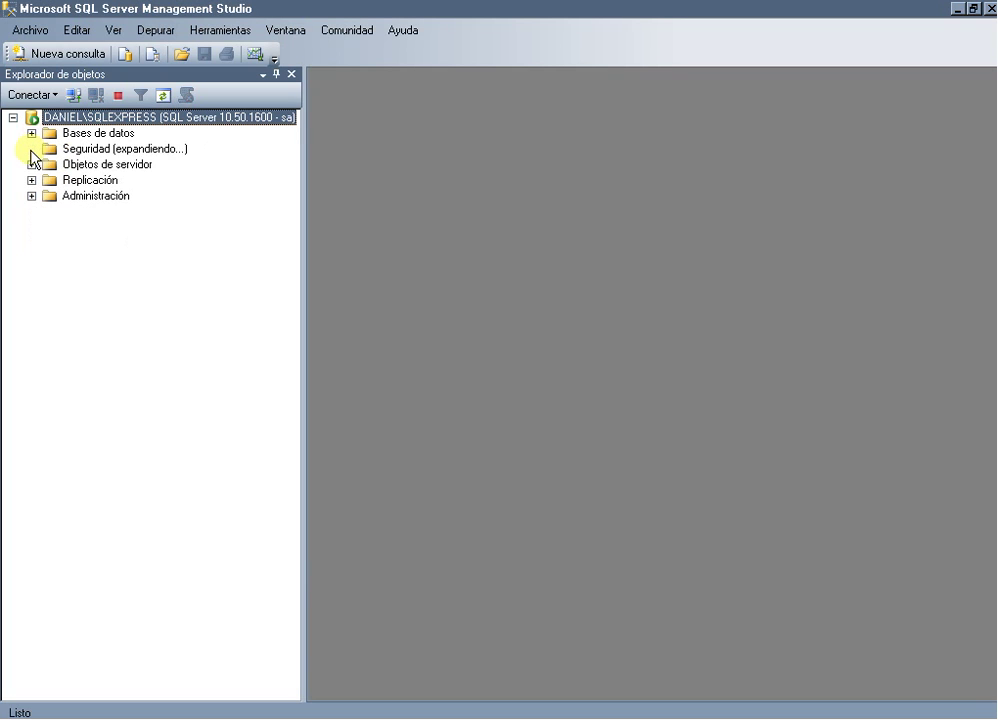
pyautogui.click(104, 165)
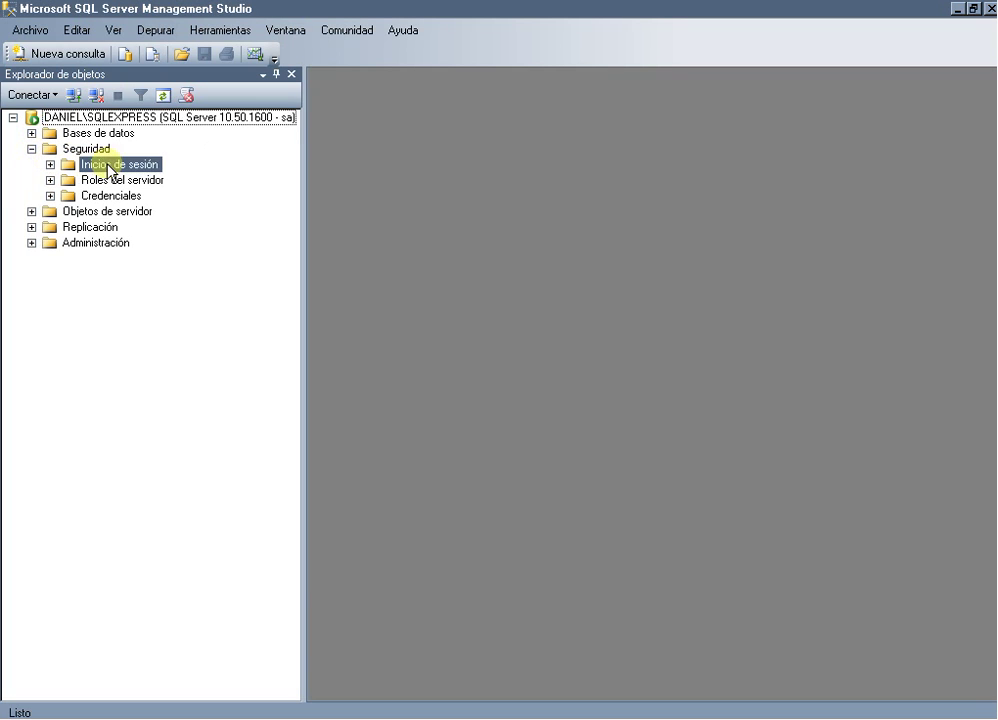
pyautogui.click(50, 165)
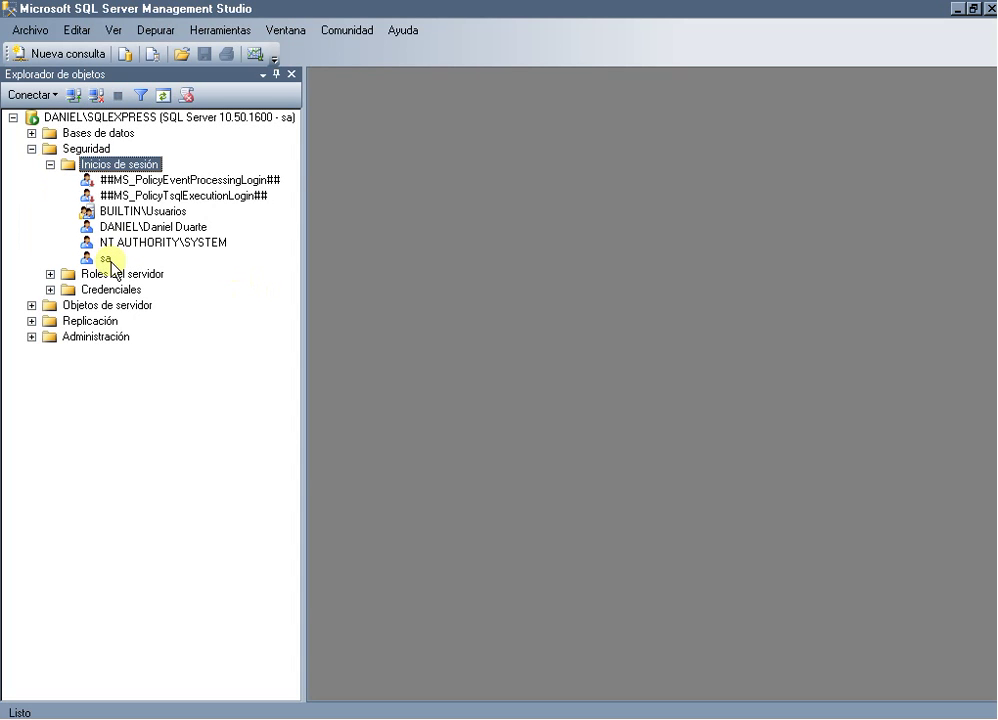
pyautogui.click(106, 258)
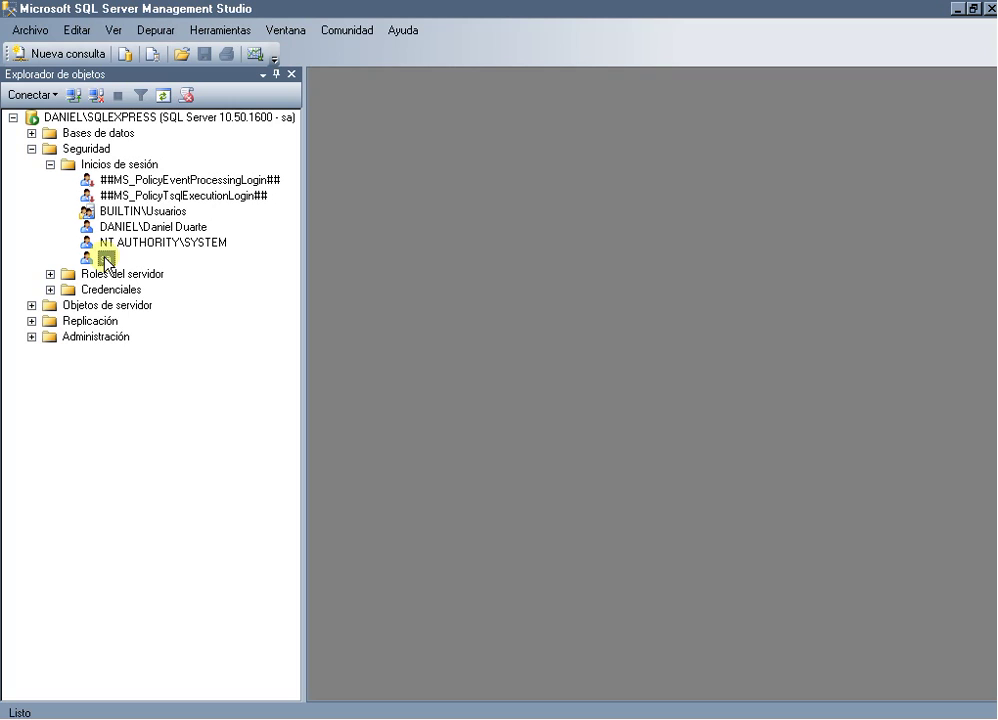
pyautogui.rightClick(105, 261)
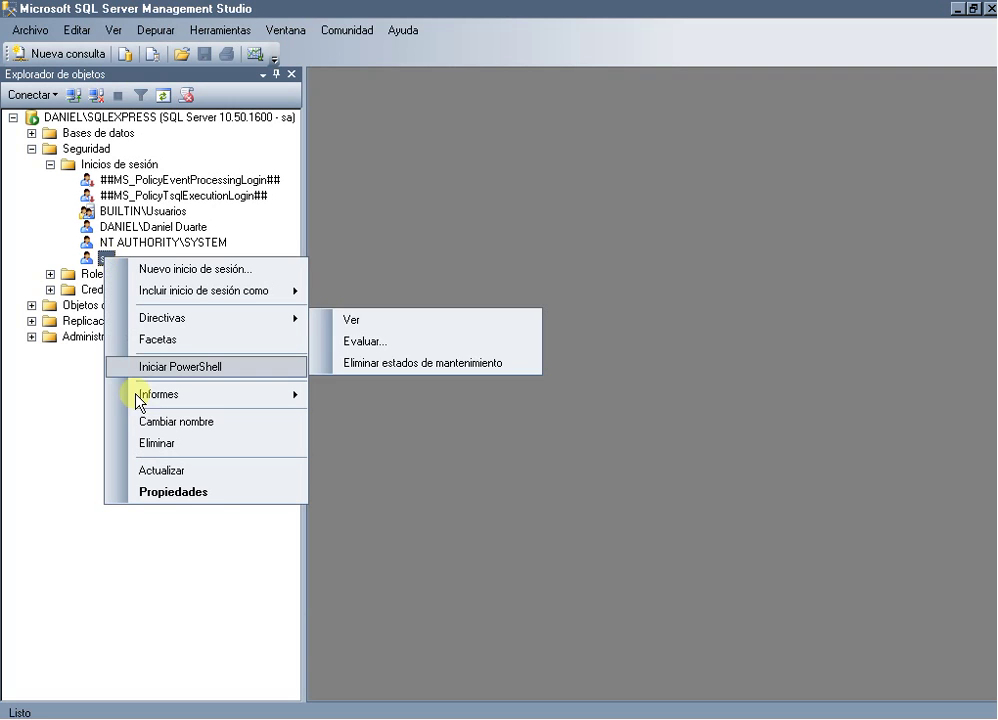
pyautogui.click(204, 490)
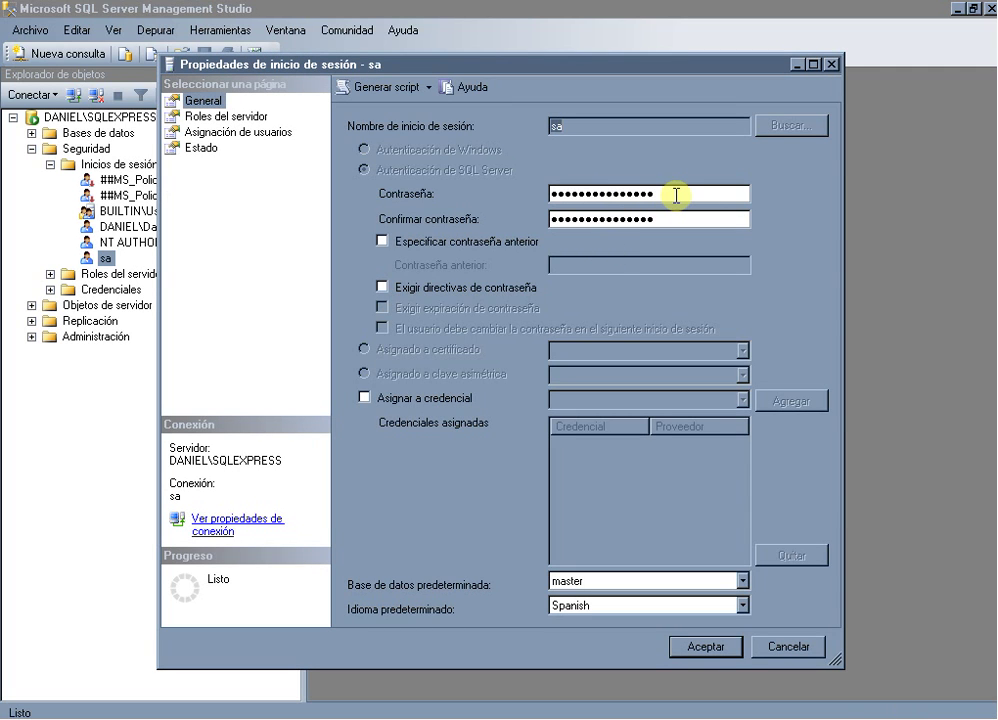
# Replace the sa password and Confirmar contraseña with the same new five-character password.
pyautogui.moveTo(676, 195); pyautogui.dragTo(520, 207)
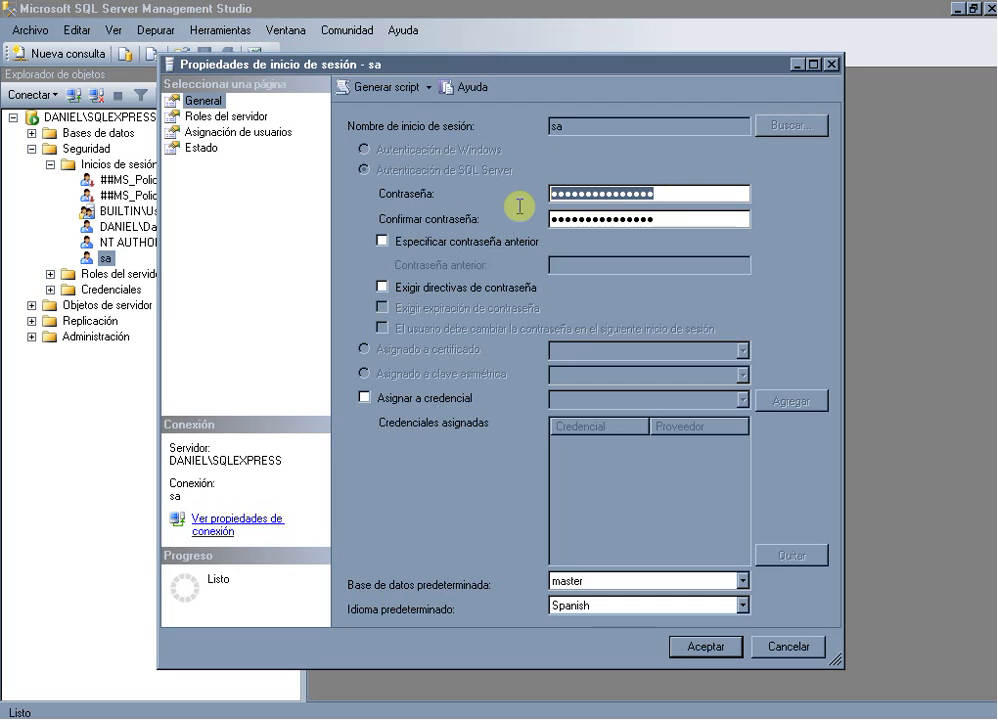
pyautogui.write('12345')
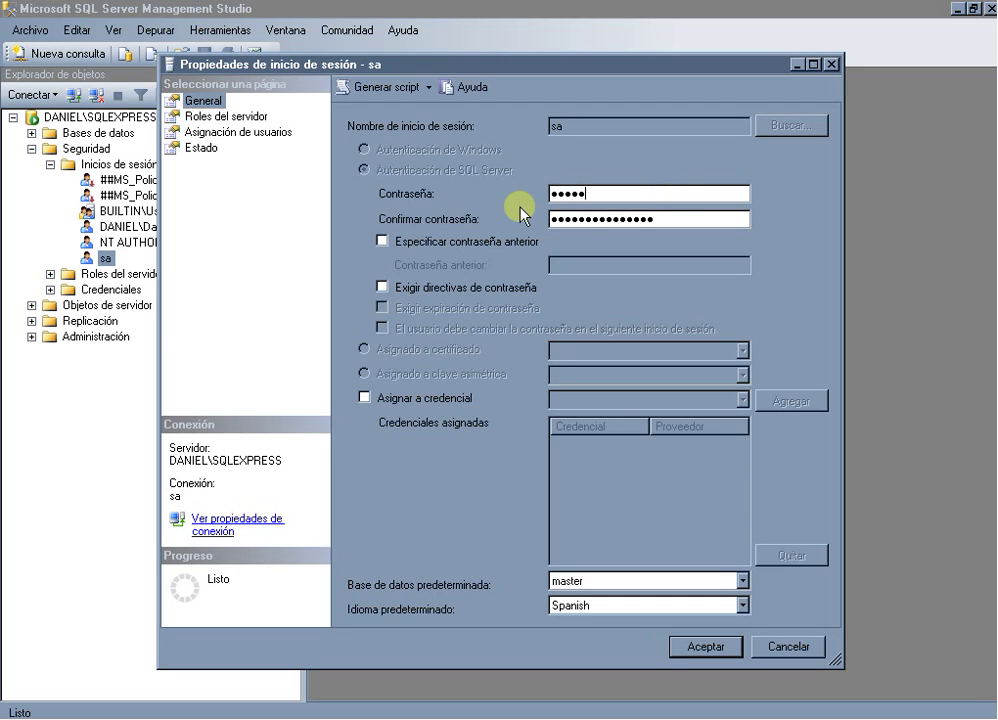
pyautogui.moveTo(697, 218); pyautogui.dragTo(486, 230)
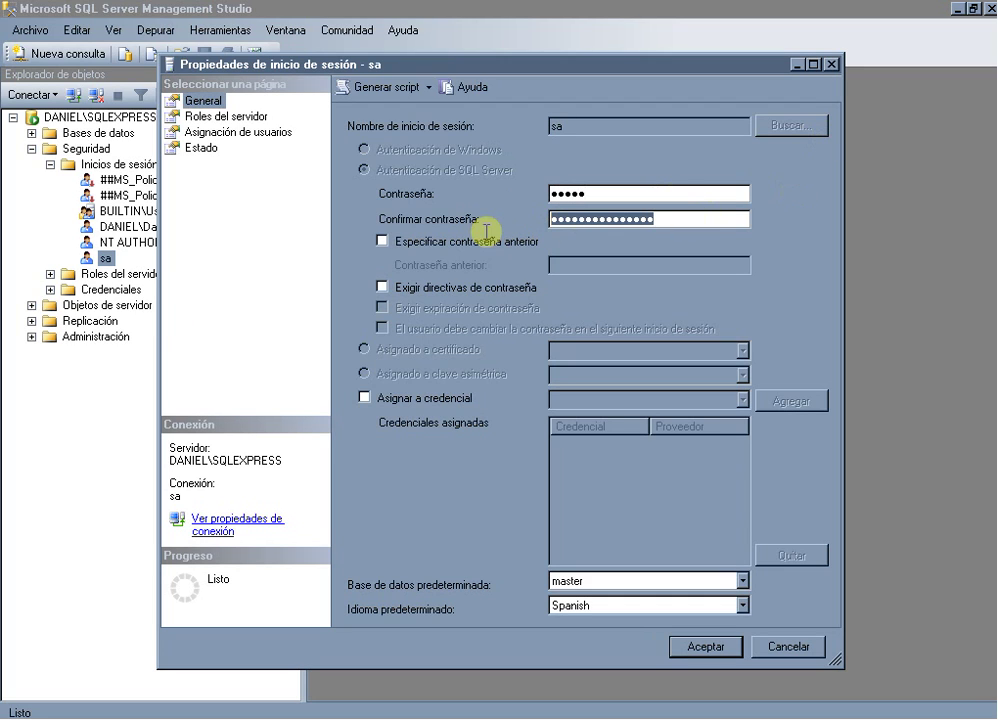
pyautogui.write('12345')
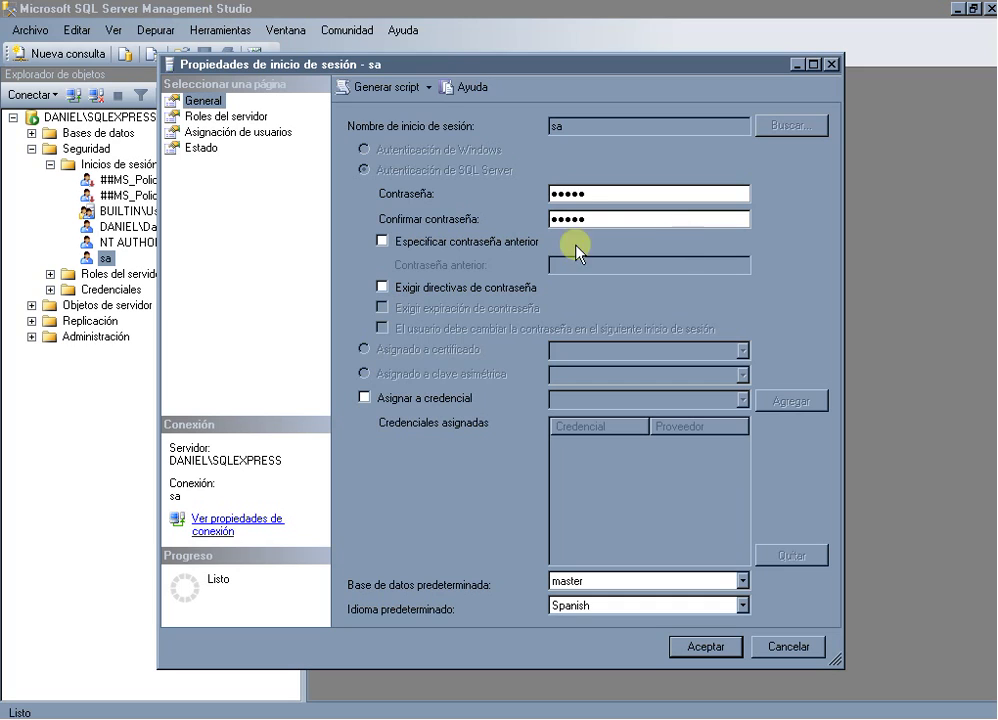
# On the Estado page, keep Conceder and Habilitada and save the sa login with Aceptar.
pyautogui.click(188, 148)
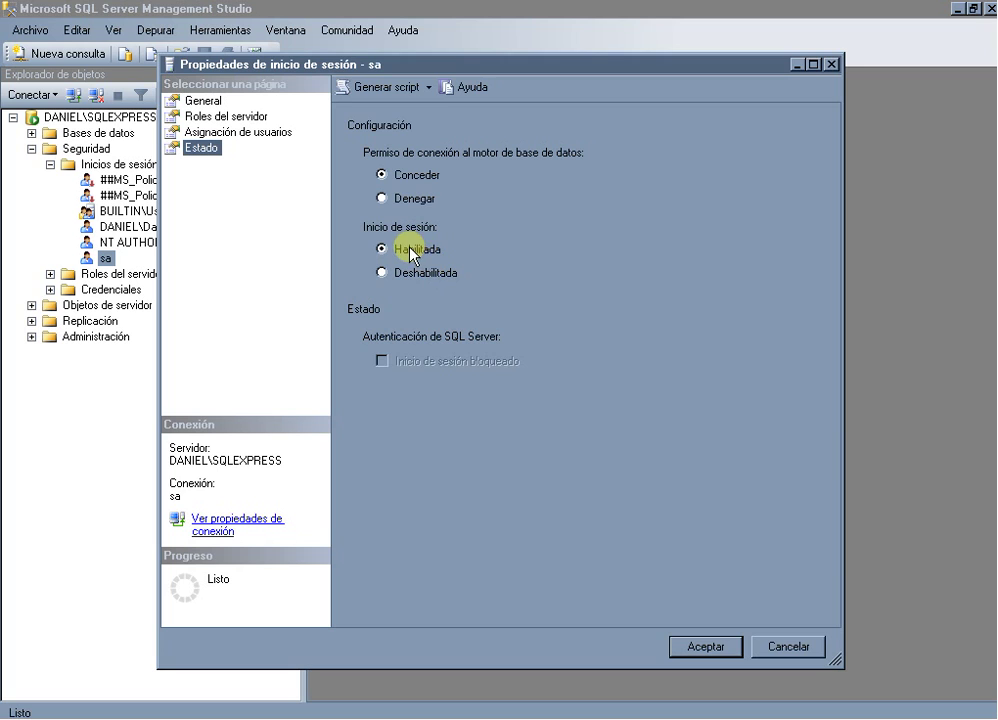
pyautogui.click(717, 647)
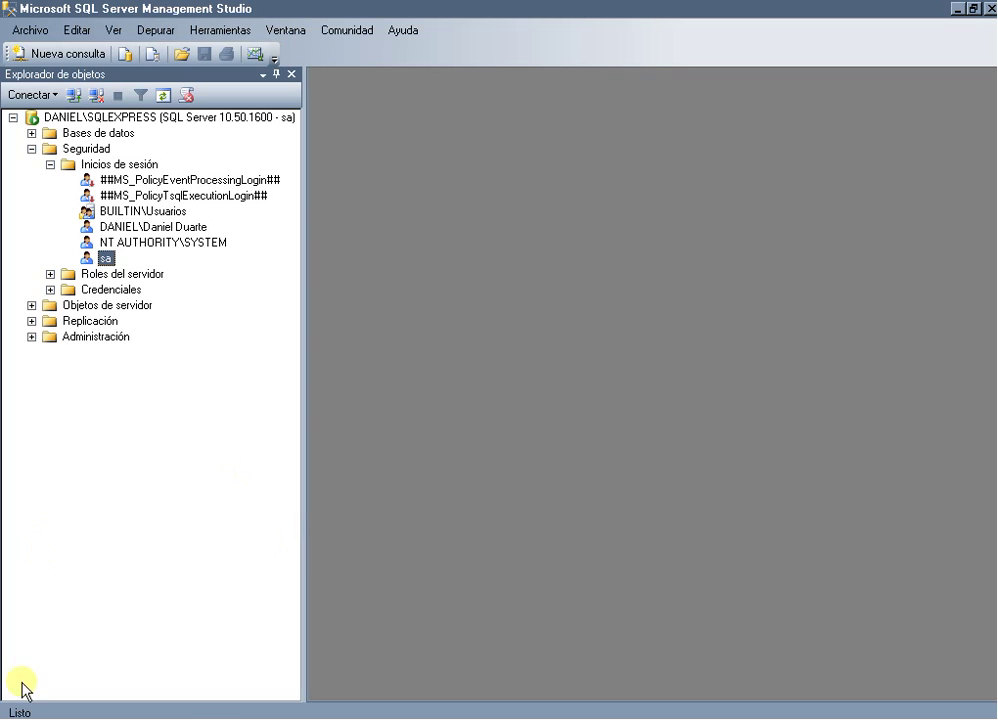
pyautogui.click(20, 716)
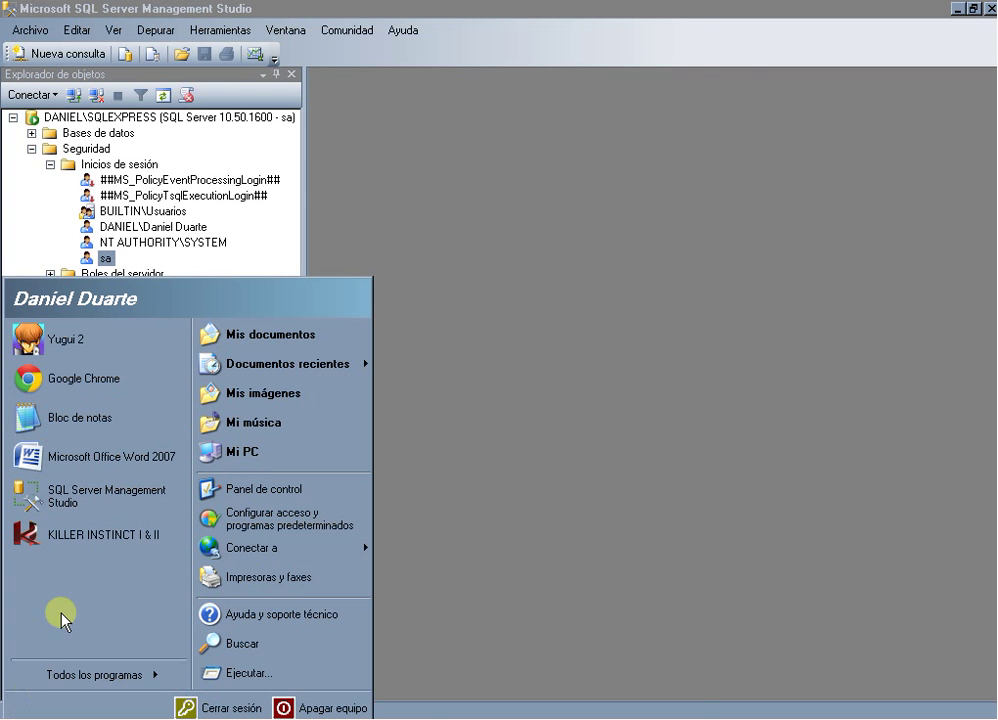
# Launch Administrador de configuración de SQL Server from Microsoft SQL Server 2008 R2 > Herramientas de configuración.
pyautogui.click(111, 680)
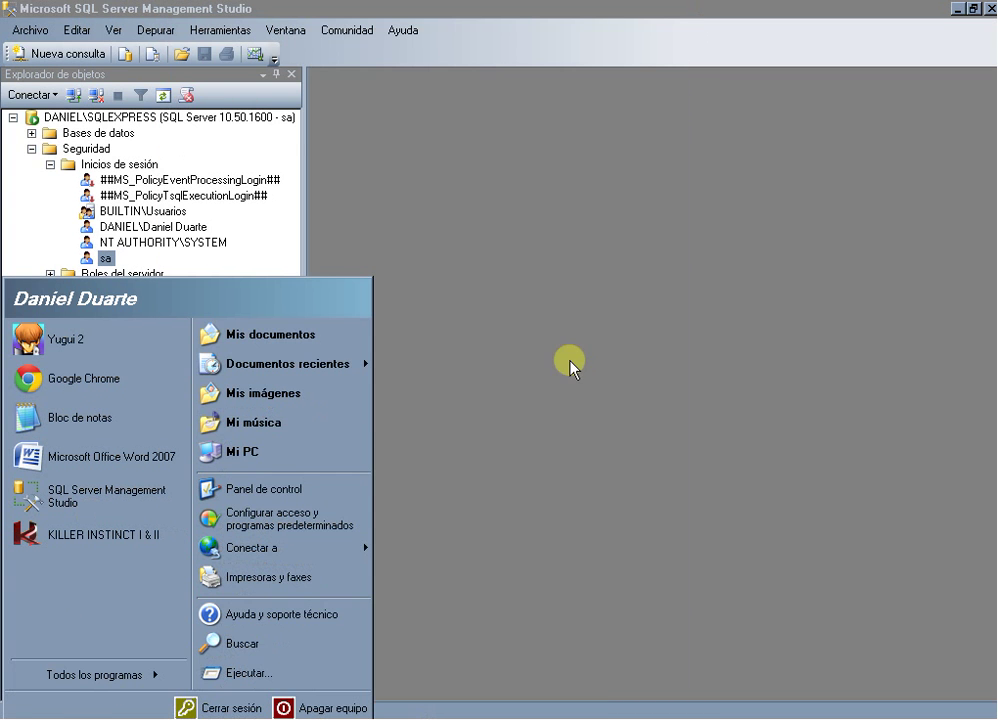
pyautogui.click(572, 363)
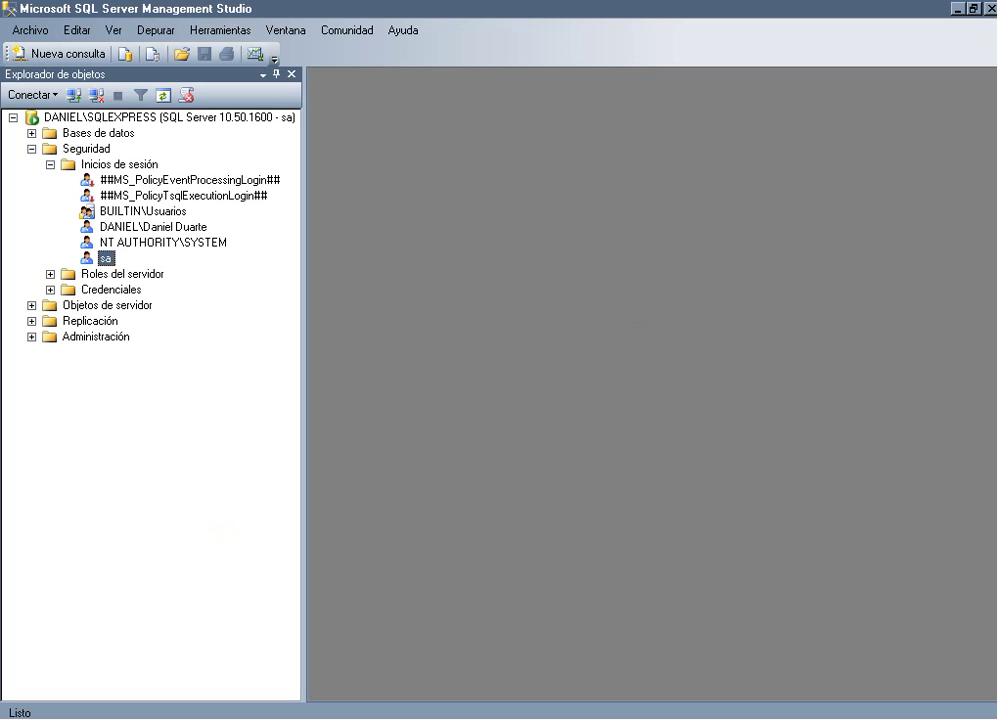
pyautogui.press('super')
pyautogui.click(78, 672)
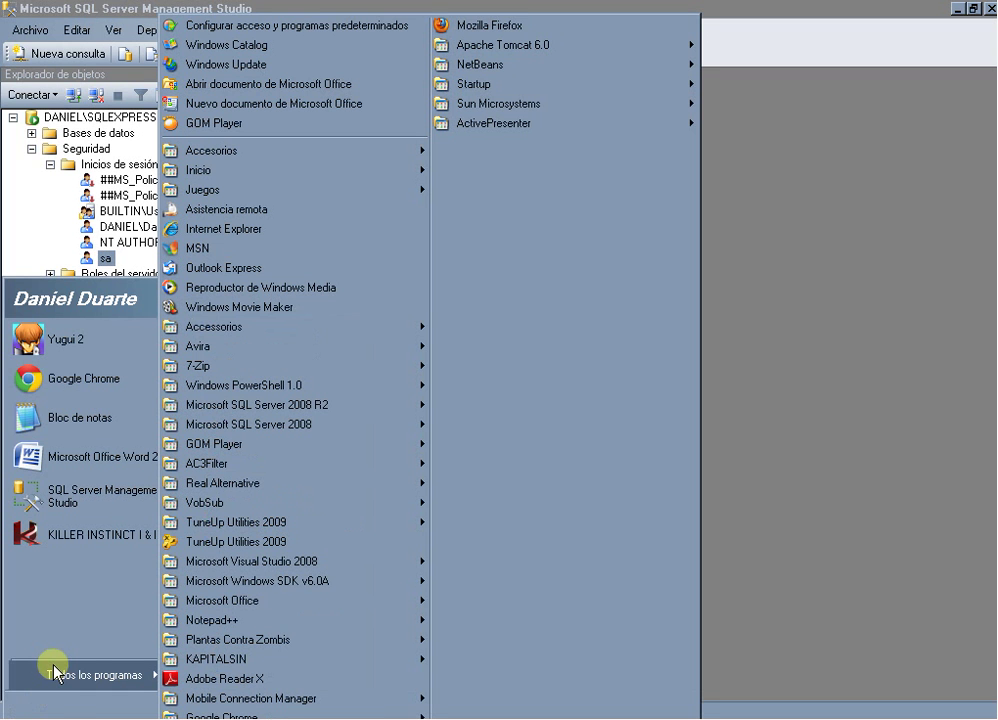
pyautogui.moveTo(347, 408)
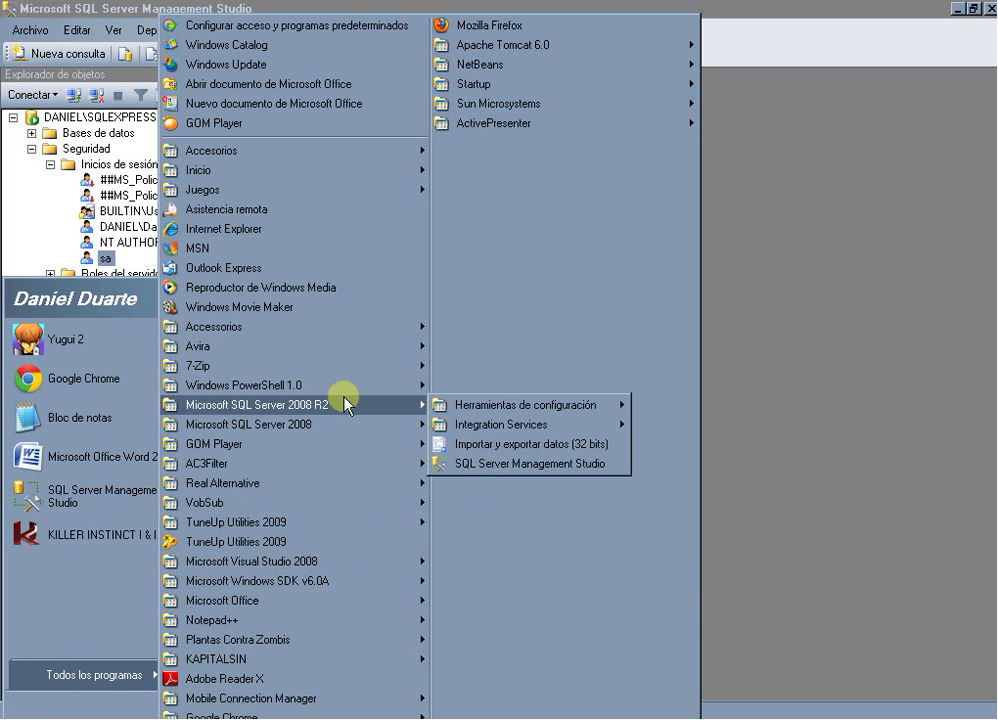
pyautogui.moveTo(503, 406)
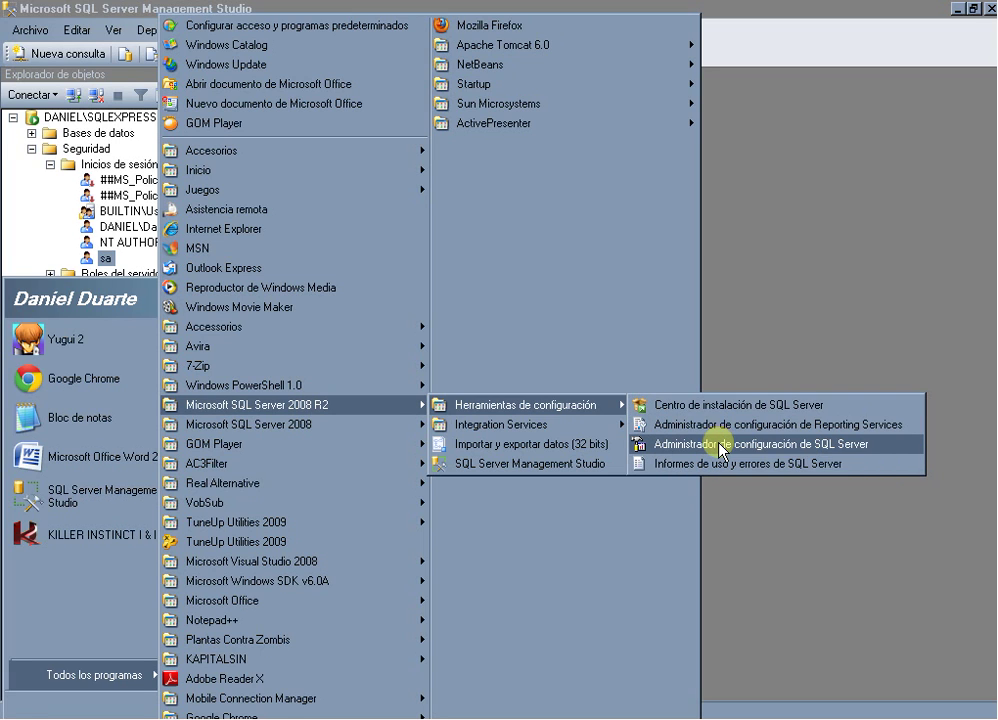
pyautogui.click(722, 445)
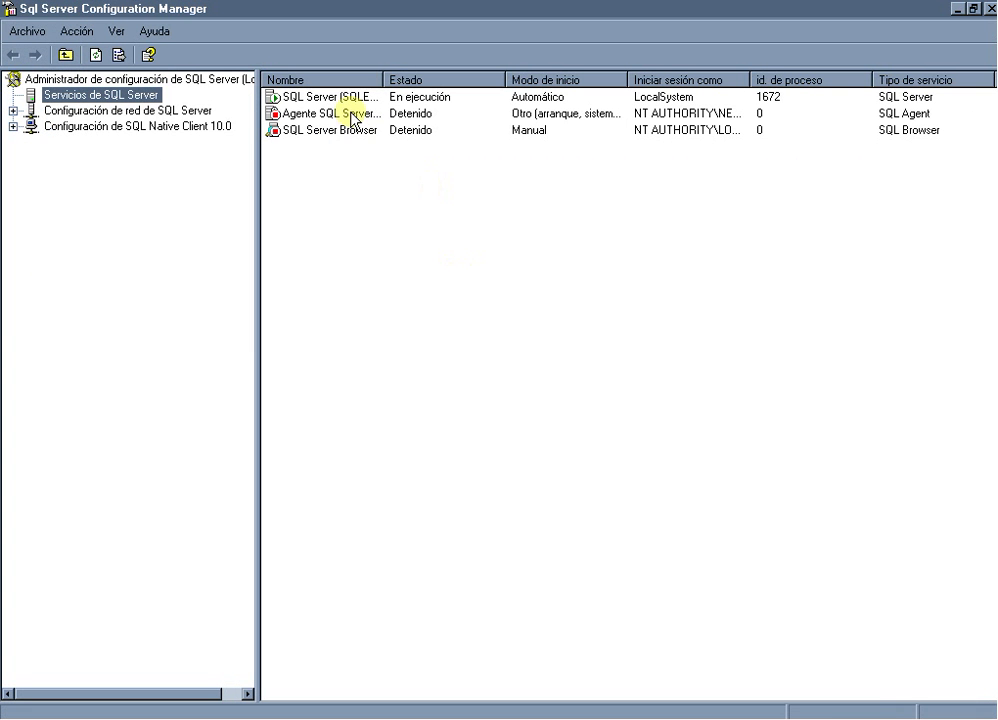
# Widen the Nombre column to show SQL Server (SQLEXPRESS), then minimize Management Studio.
pyautogui.moveTo(386, 80); pyautogui.dragTo(518, 80)
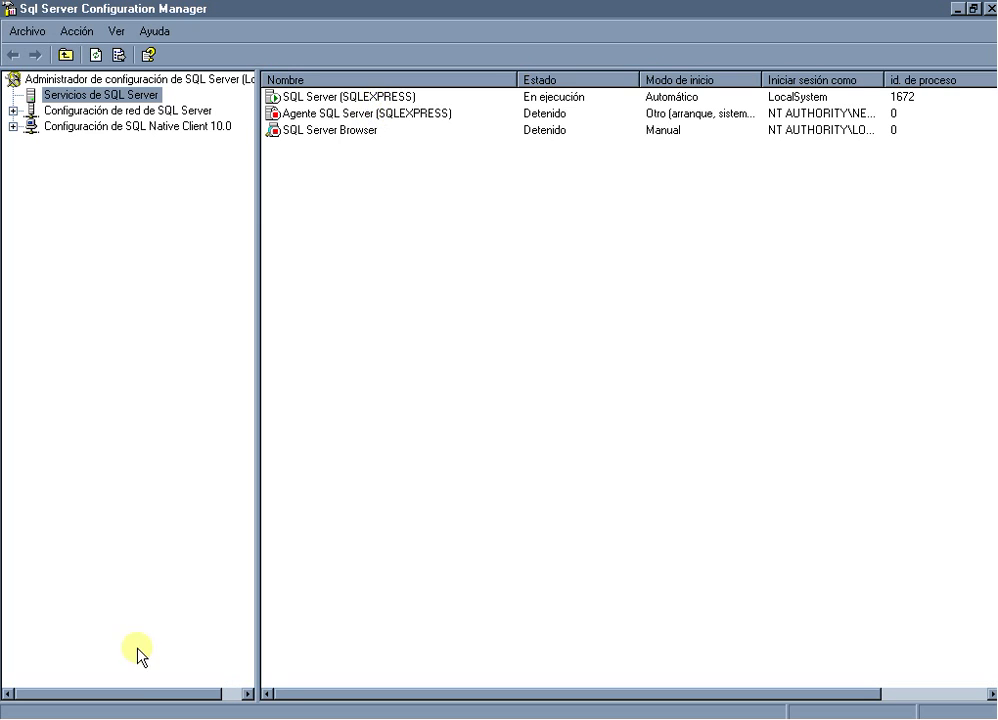
pyautogui.click(180, 719)
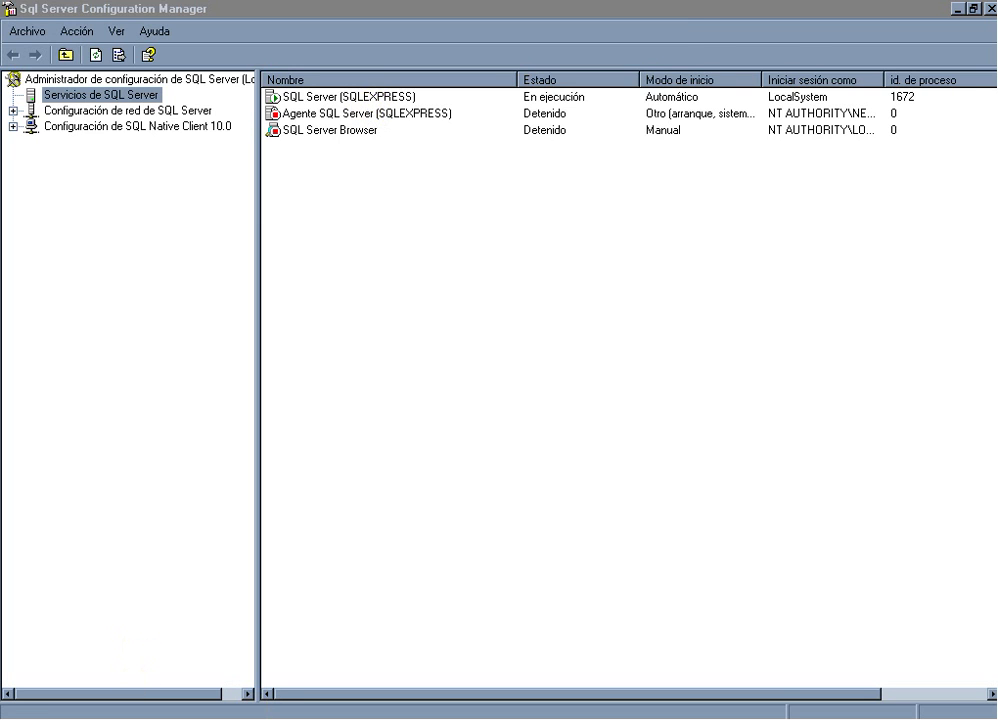
pyautogui.click(955, 10)
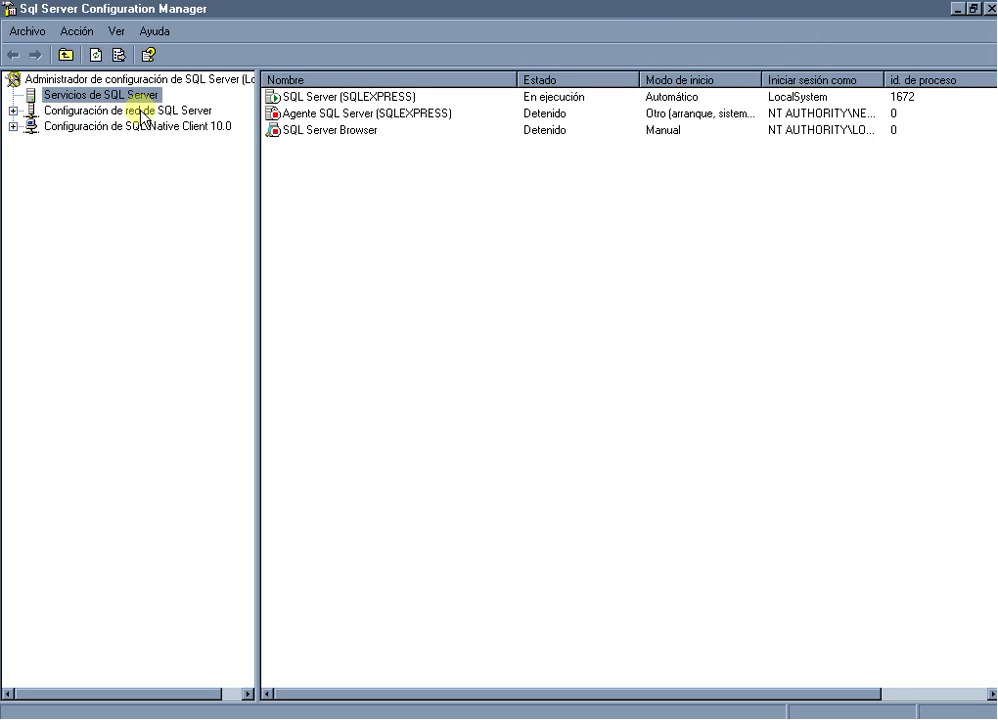
# Show Protocolos de SQLEXPRESS under network configuration and inspect the enabled TCP/IP and VIA rows.
pyautogui.click(12, 111)
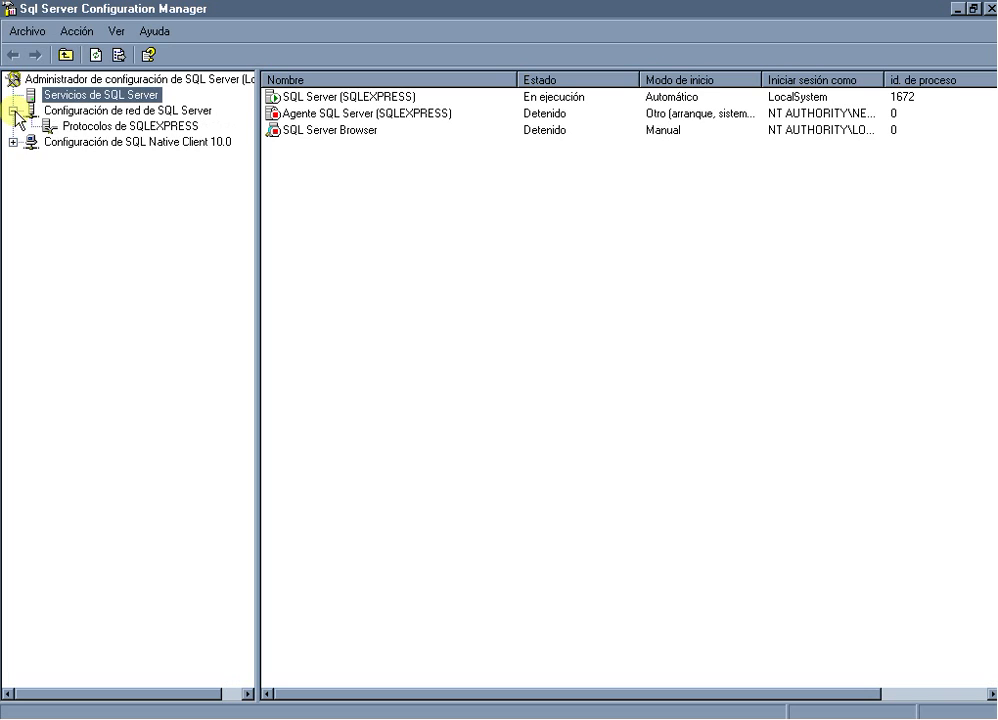
pyautogui.click(130, 125)
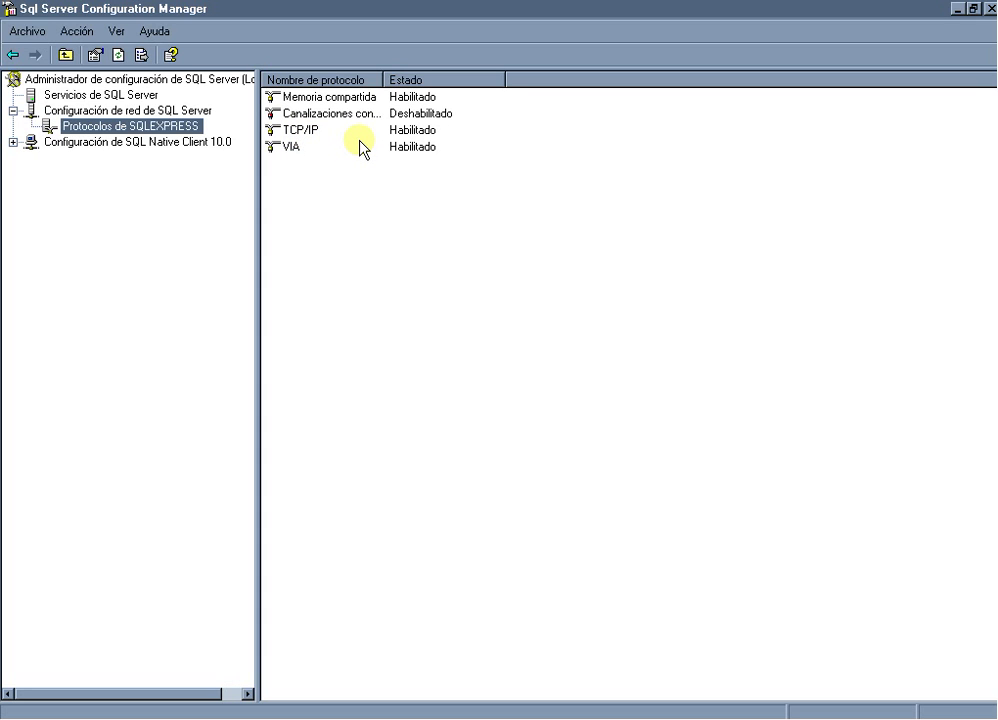
pyautogui.click(299, 129)
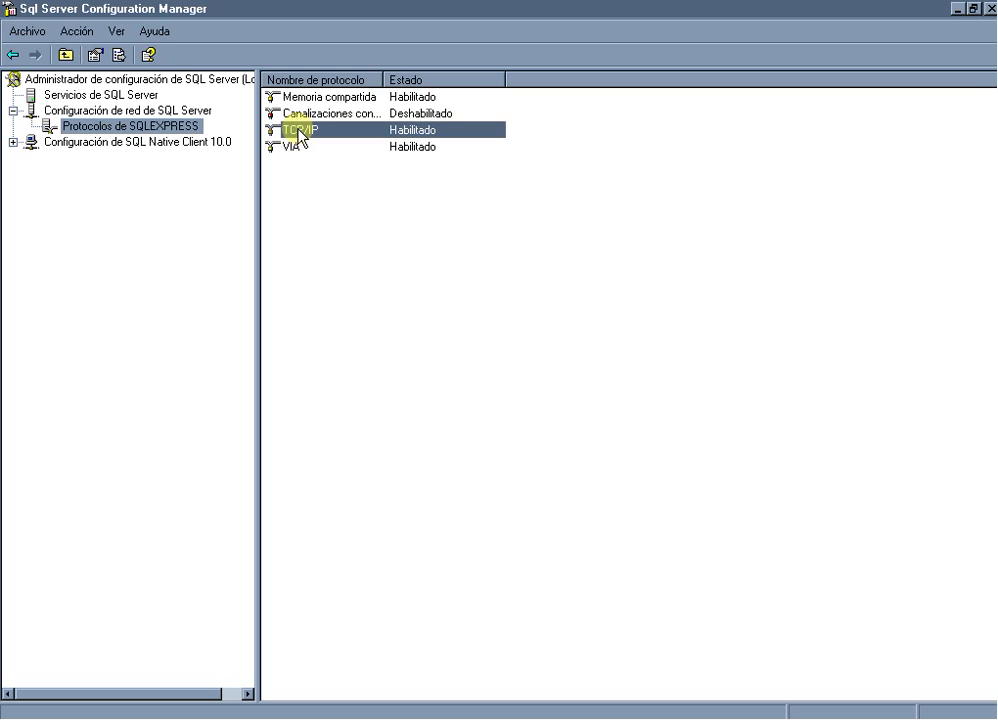
pyautogui.click(294, 148)
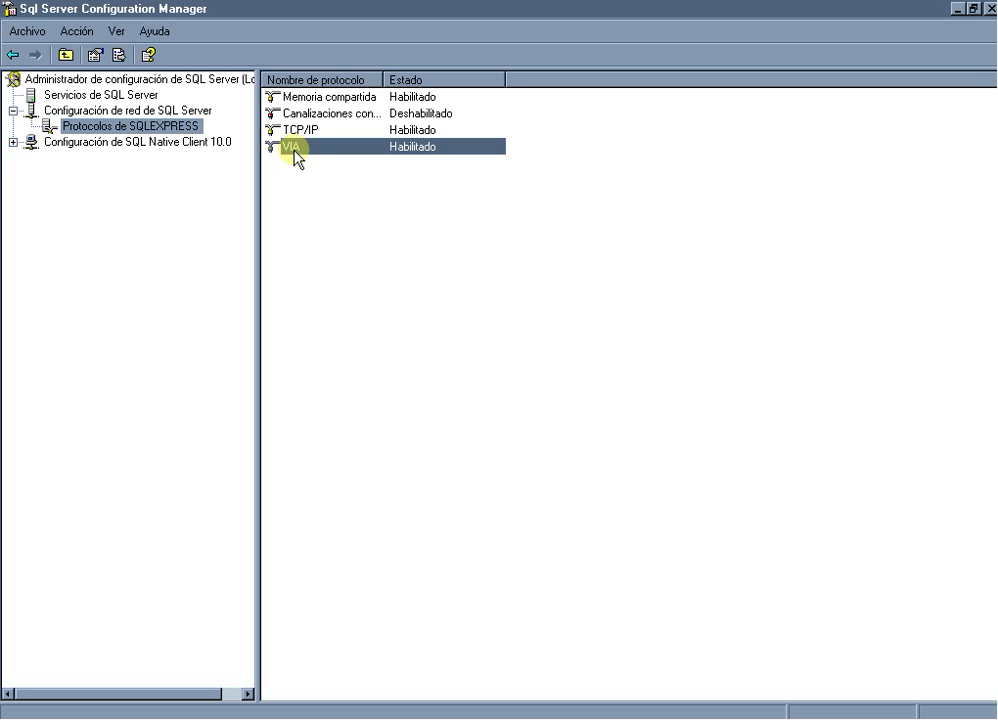
pyautogui.click(298, 128)
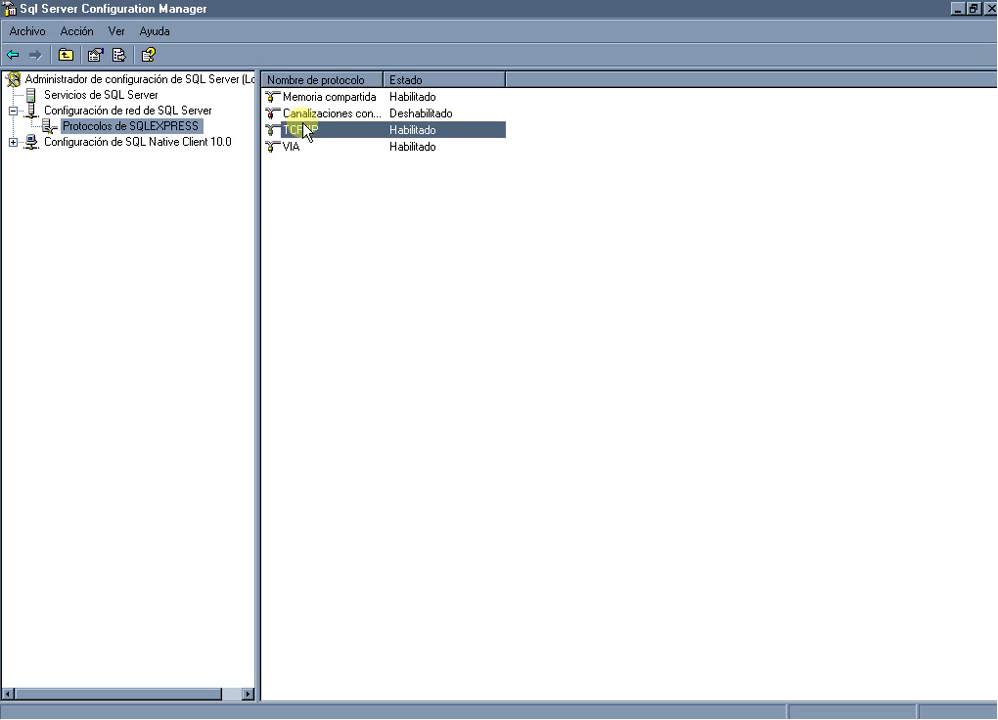
pyautogui.doubleClick(395, 134)
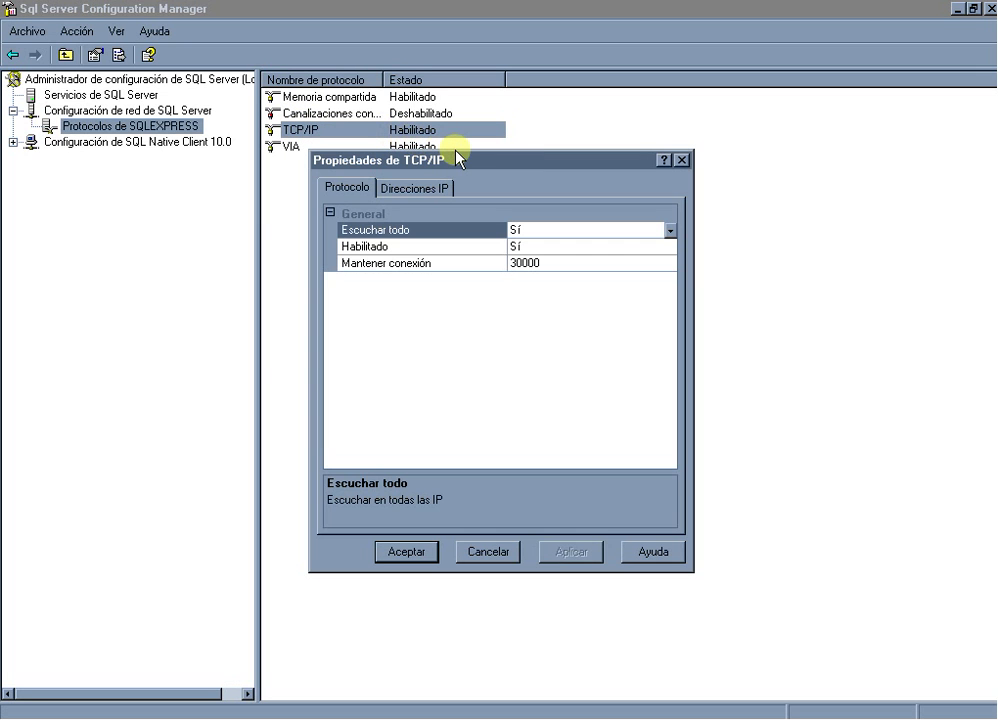
pyautogui.moveTo(462, 160); pyautogui.dragTo(519, 184)
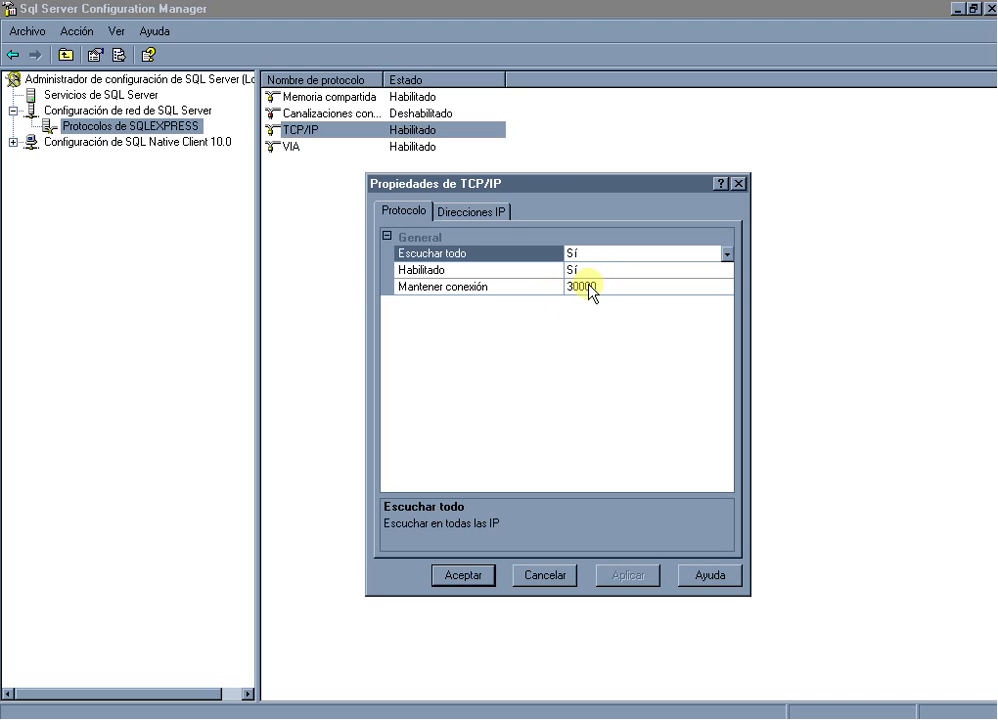
pyautogui.click(463, 212)
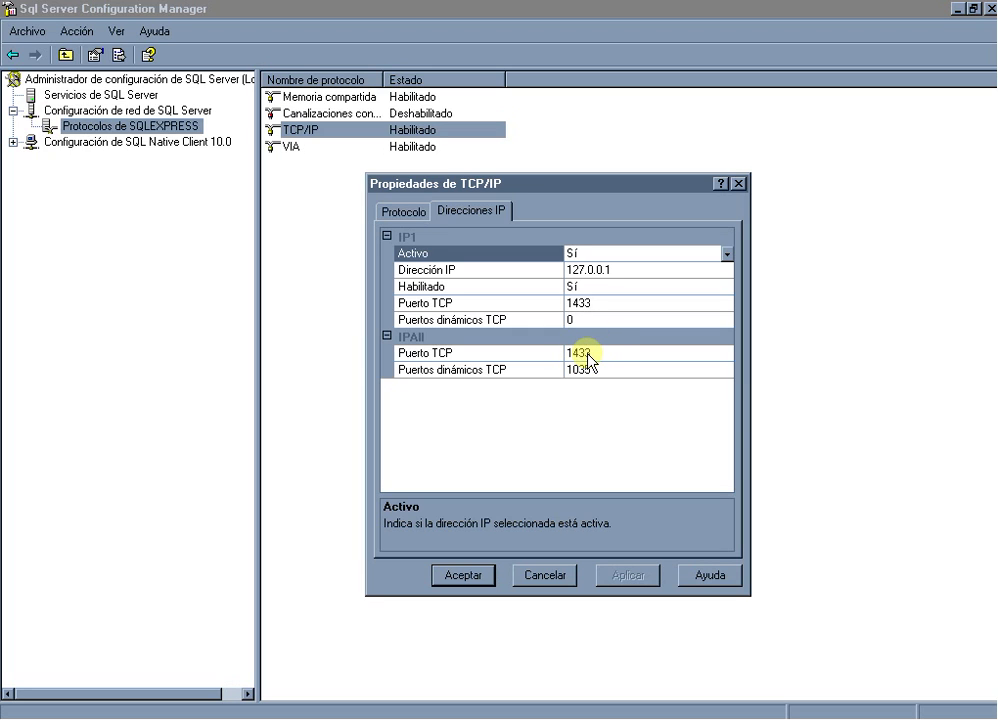
pyautogui.click(483, 578)
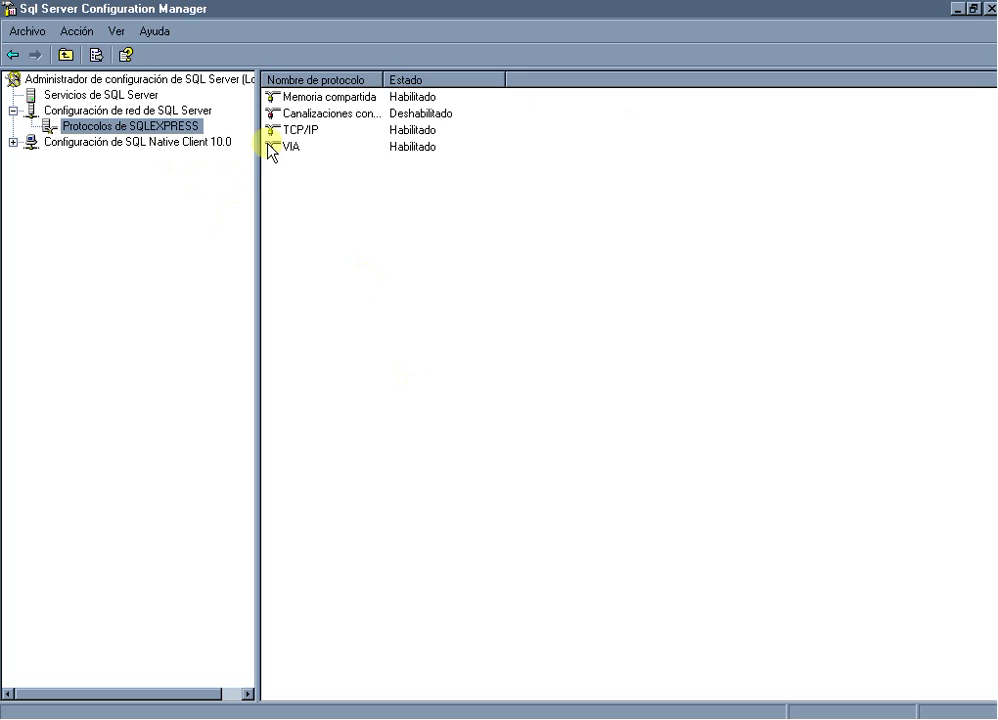
# Review VIA's properties on port 0:1433, accept them, and minimize Configuration Manager.
pyautogui.click(291, 147)
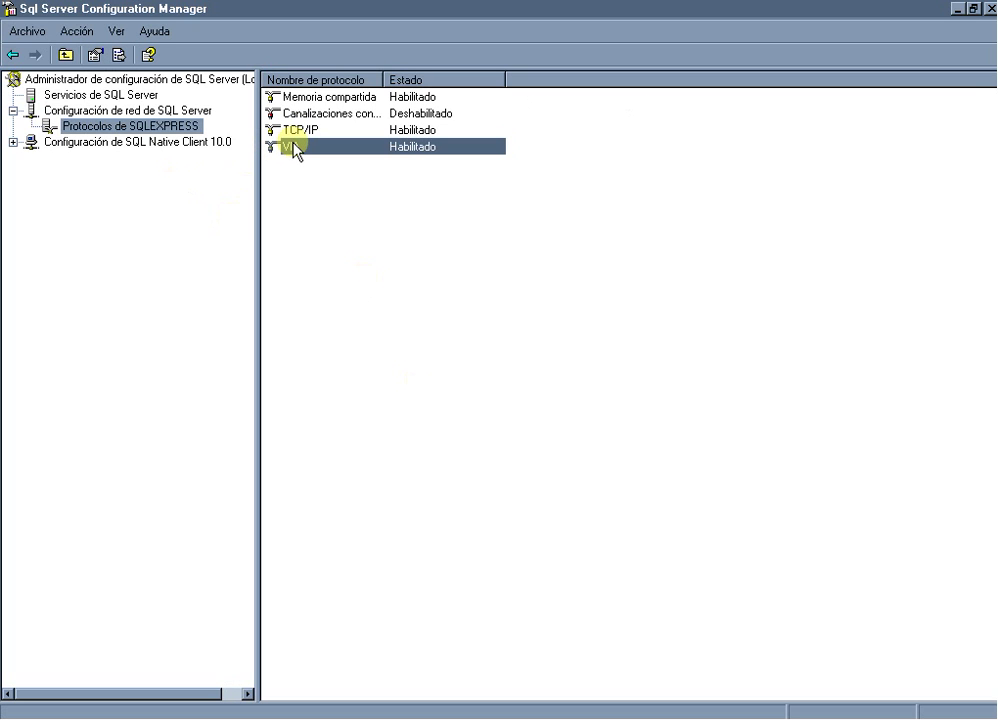
pyautogui.doubleClick(294, 147)
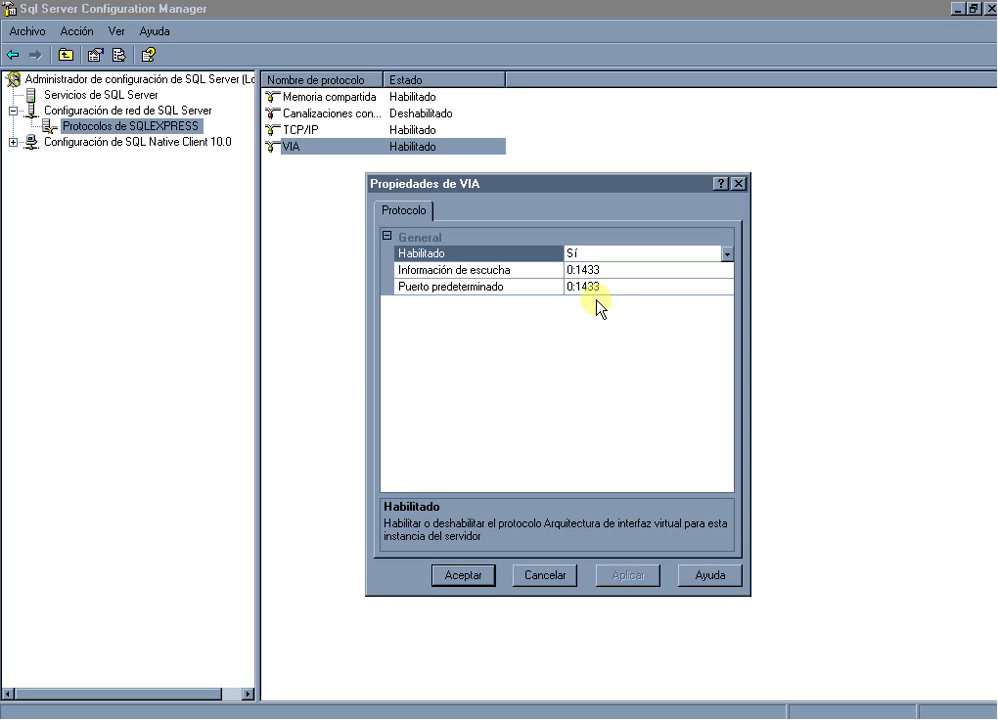
pyautogui.click(488, 576)
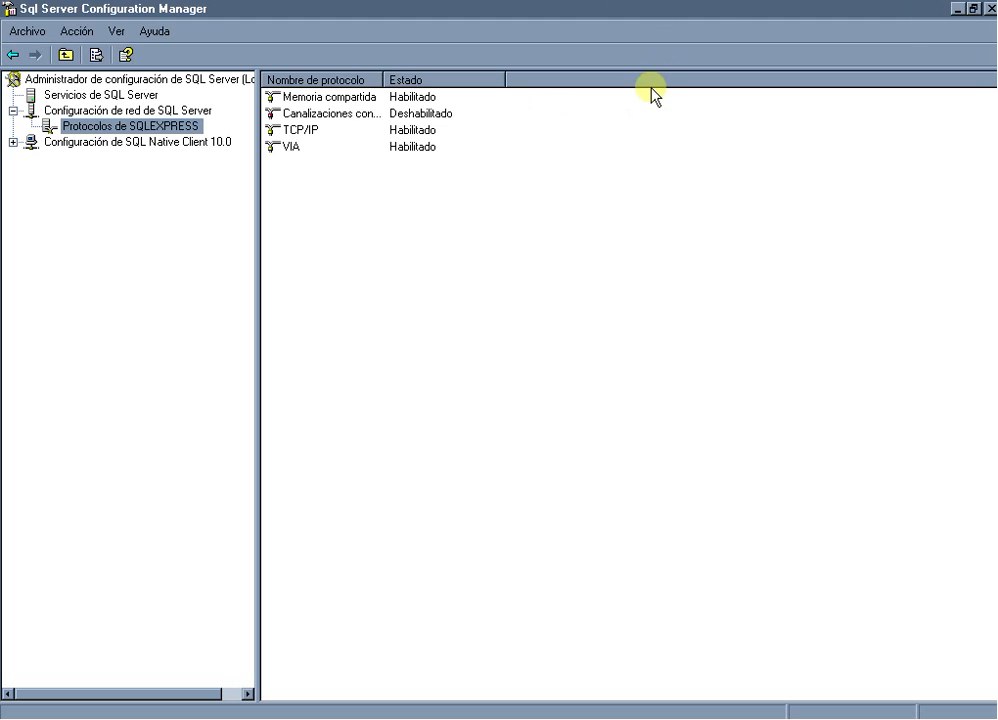
pyautogui.click(958, 12)
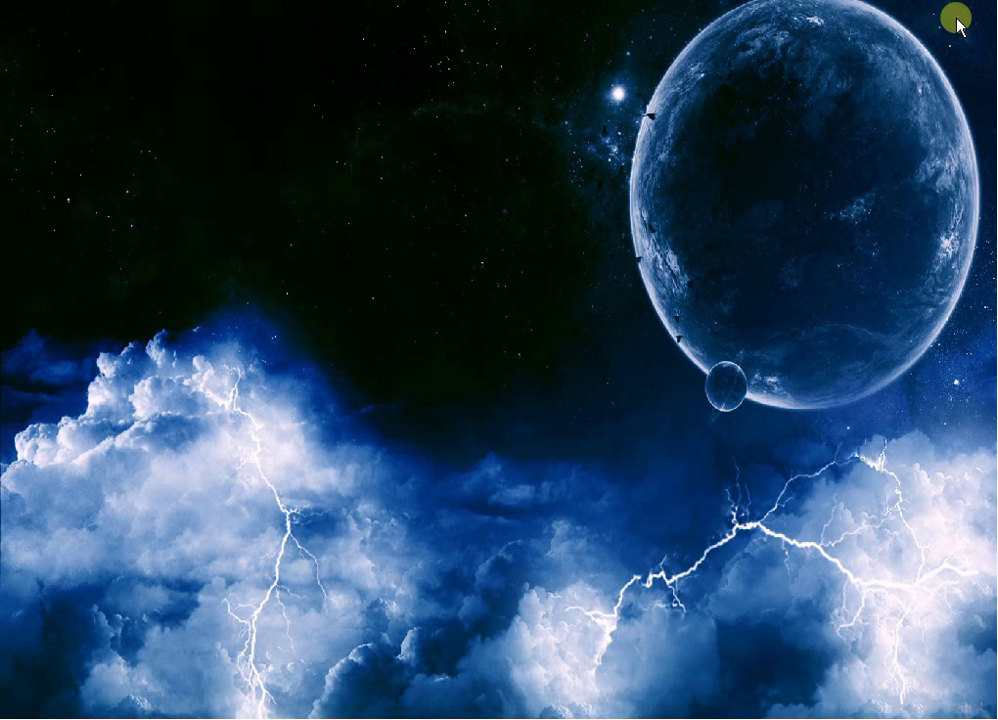